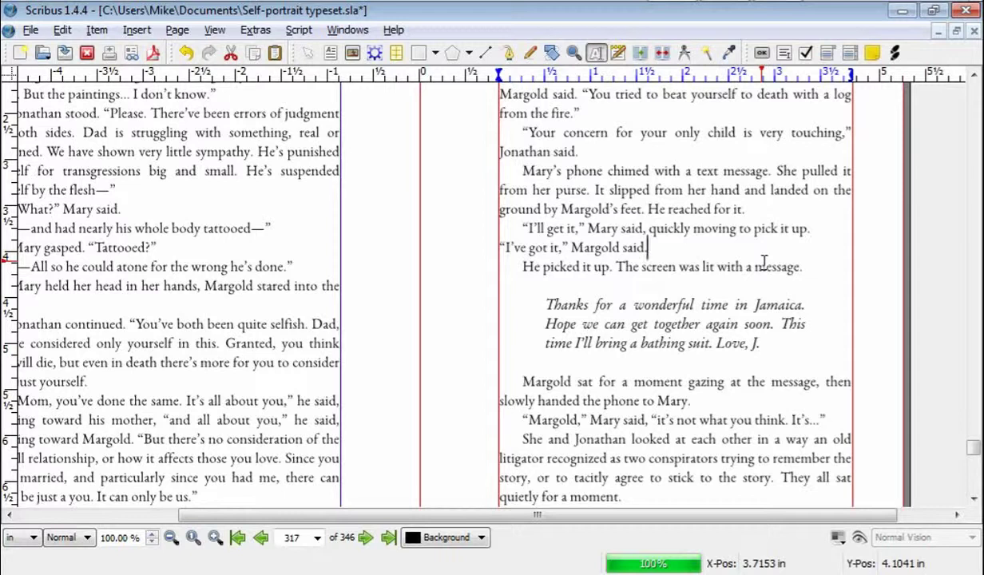
left_click(639, 248)
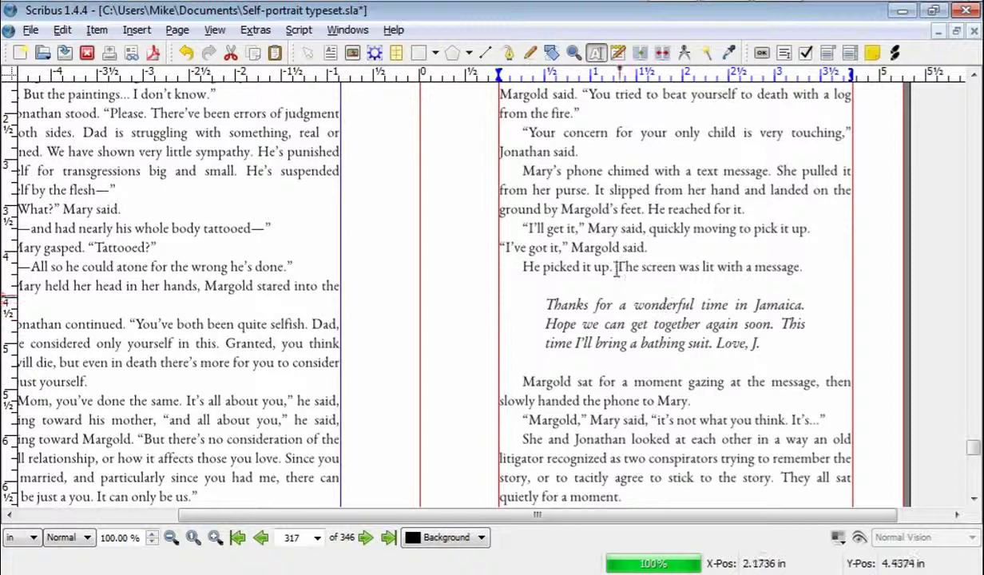
scroll(695, 296, "up", 3)
scroll(703, 295, "up", 2)
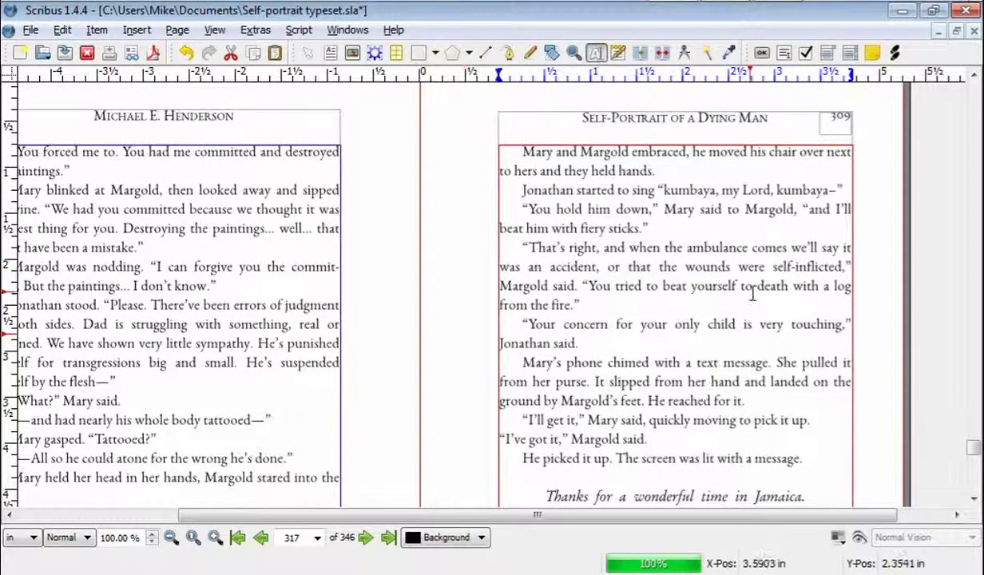
scroll(737, 305, "down", 1)
scroll(737, 305, "down", 4)
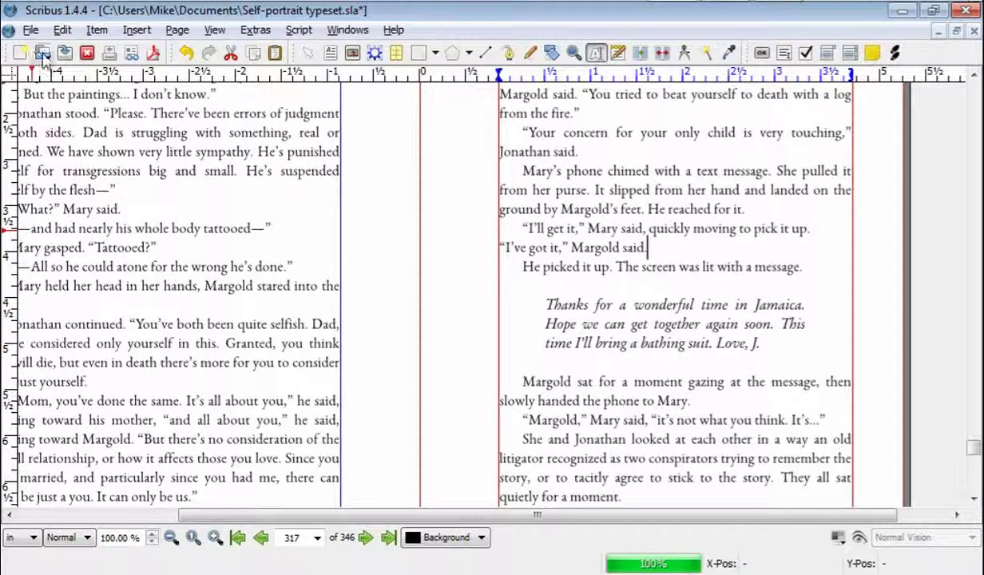
Create a new paragraph style in the Style Manager and reposition the dialog so its indentation settings are reachable
left_click(63, 30)
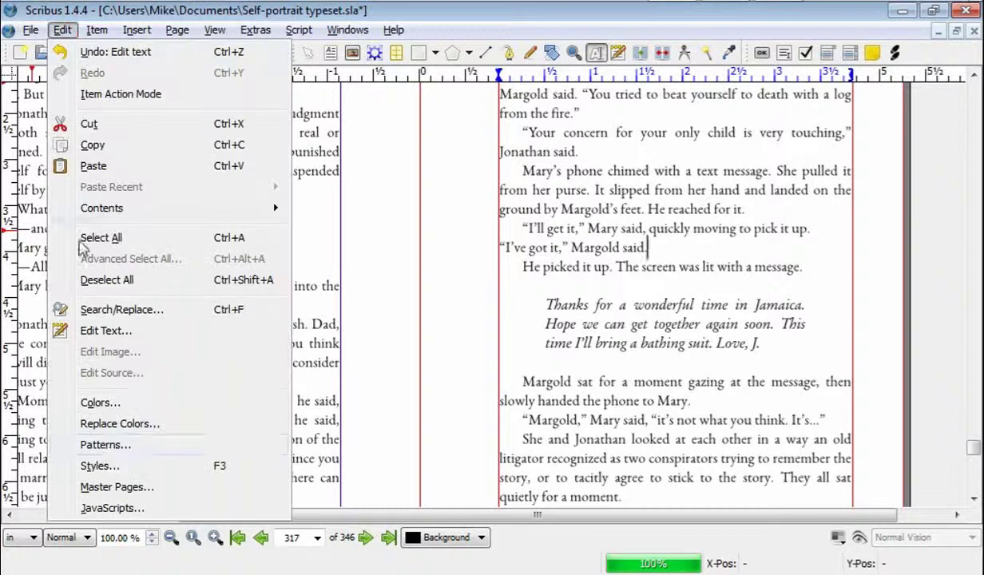
left_click(94, 465)
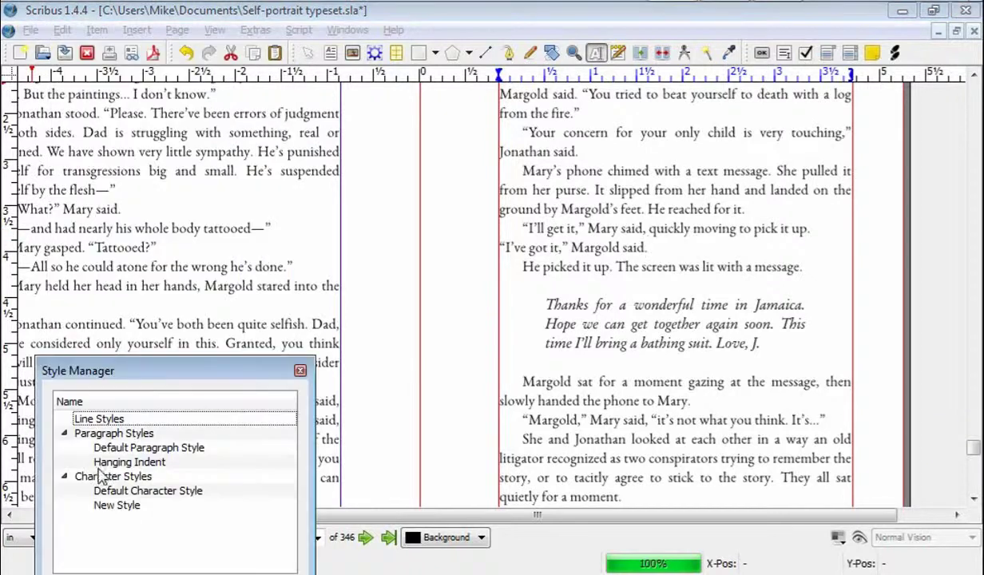
left_click_drag(160, 379, 169, 142)
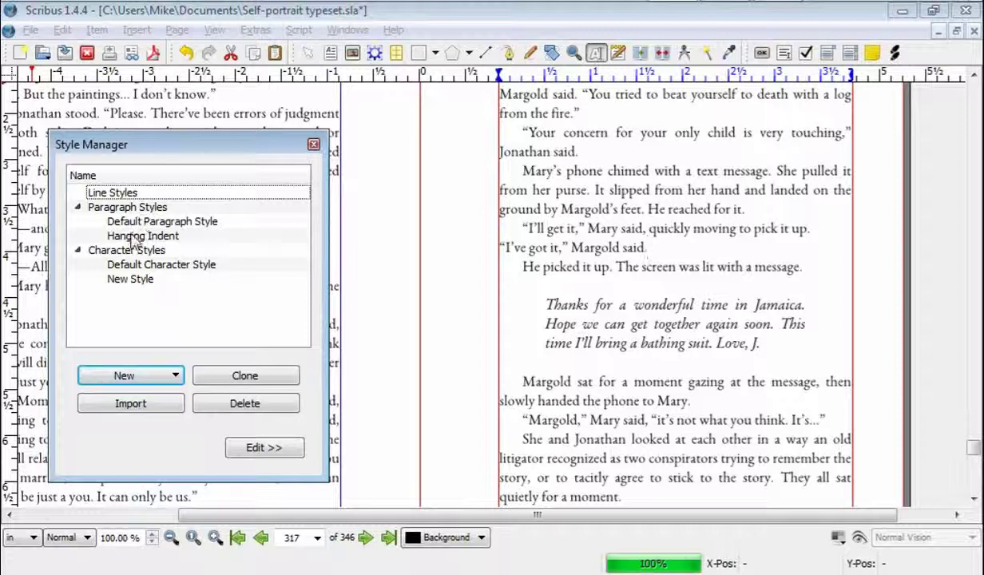
left_click(128, 240)
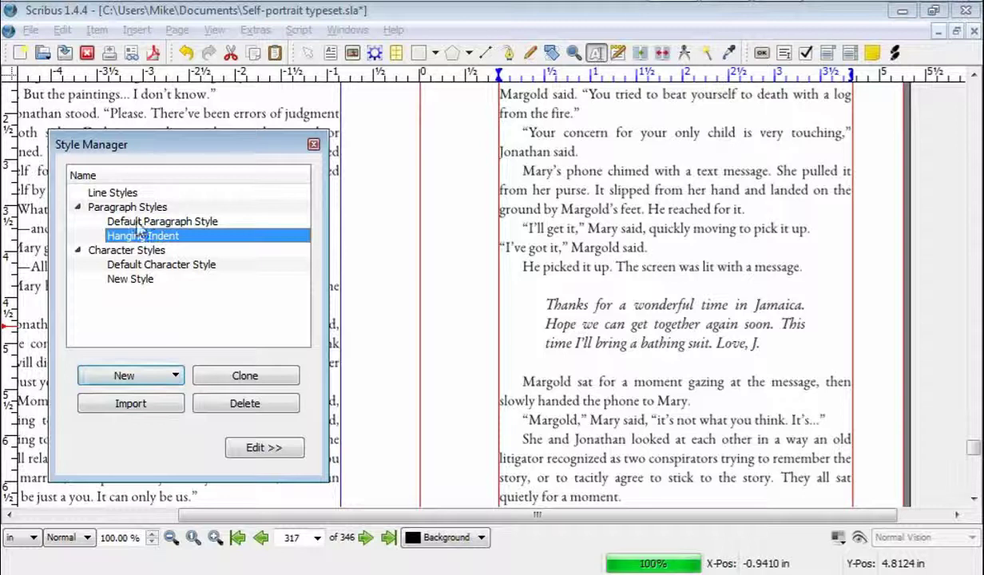
left_click(136, 375)
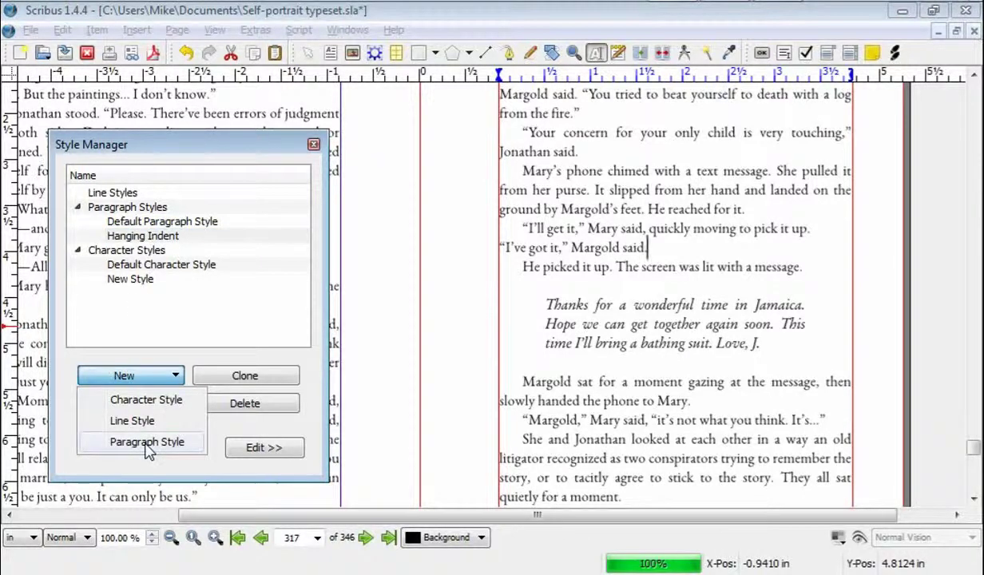
left_click(146, 444)
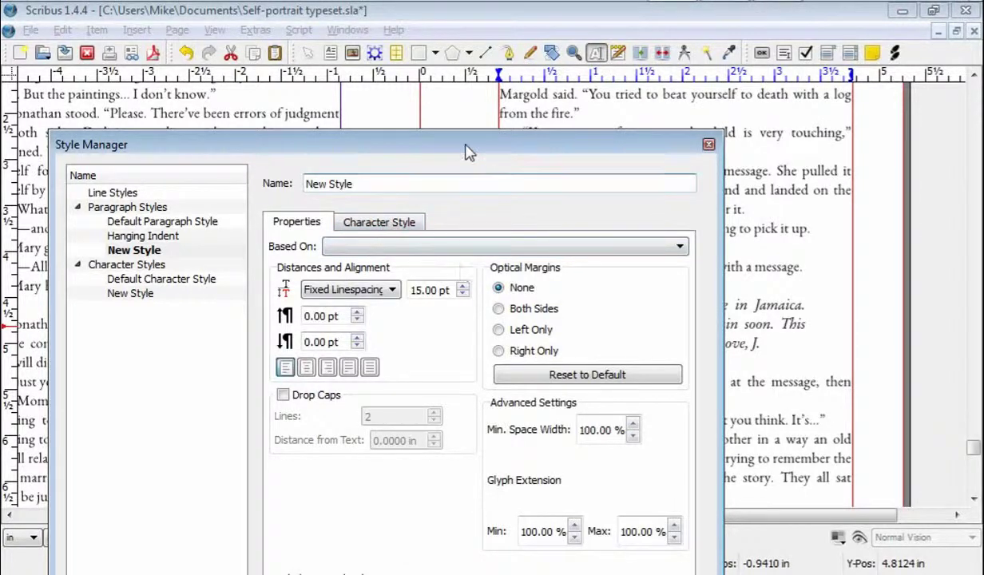
left_click_drag(468, 152, 452, 34)
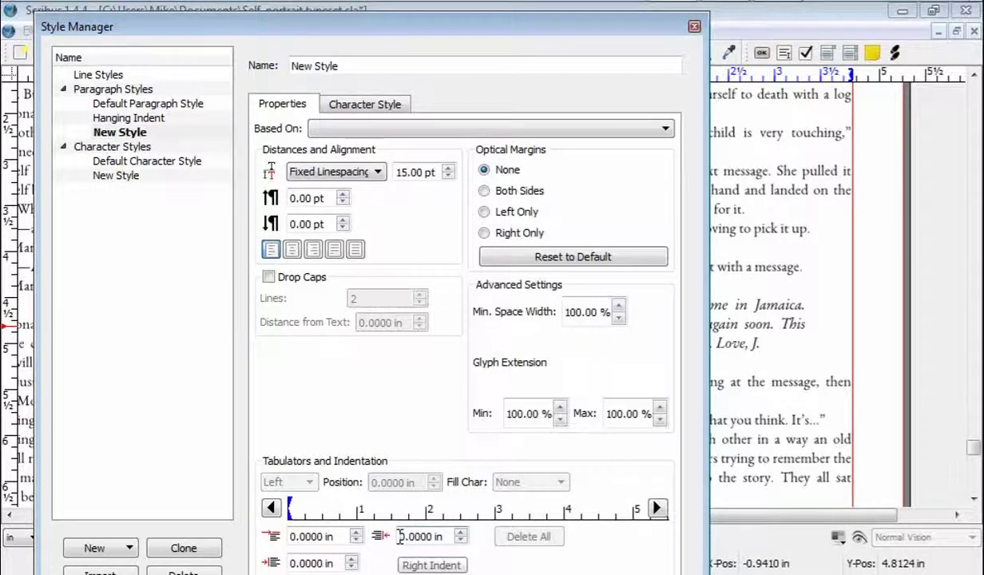
Set both the right indent and the left indent of the new paragraph style to 0.5 in
left_click_drag(401, 535, 421, 536)
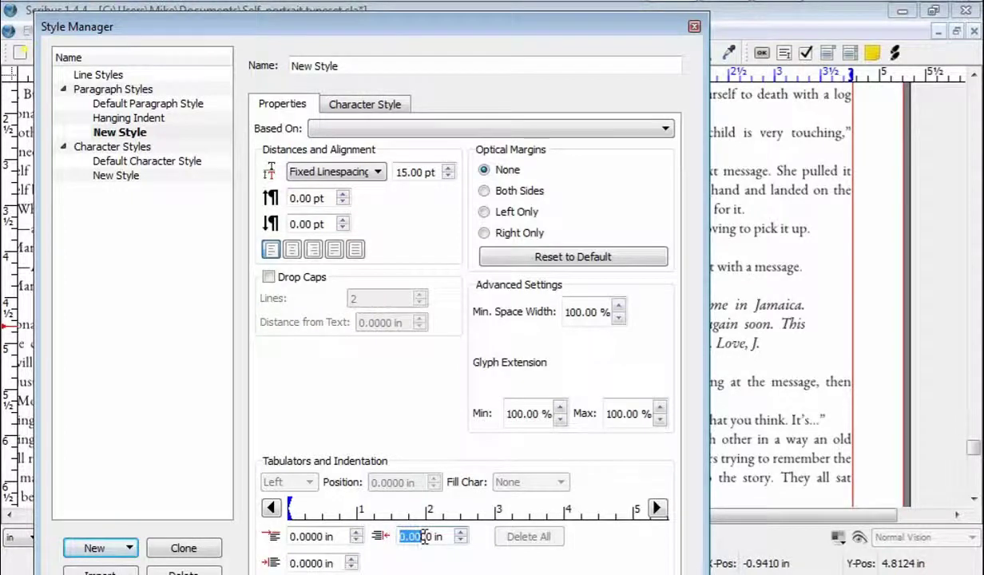
type("0.")
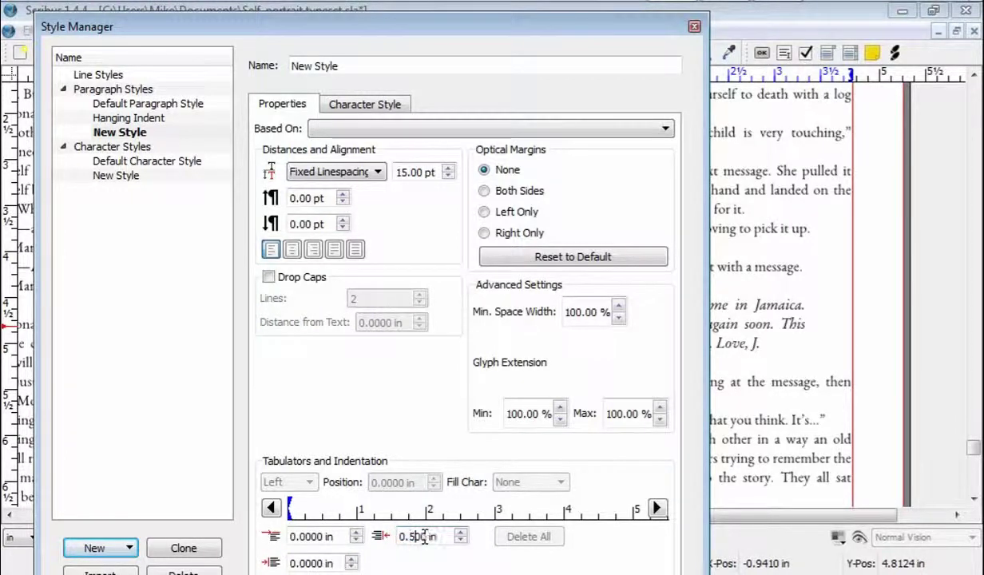
type("5")
key("Return")
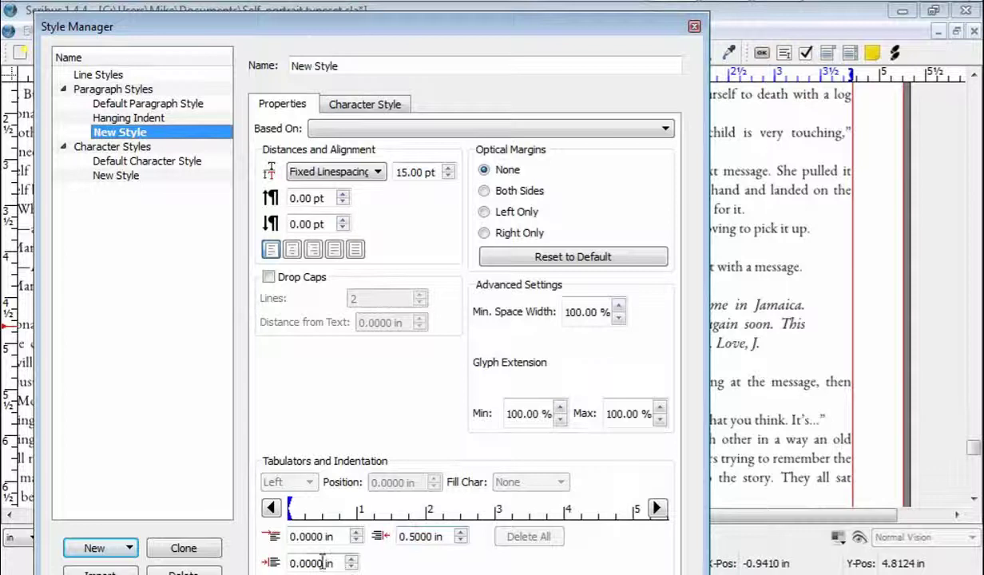
left_click(289, 563)
left_click_drag(292, 563, 320, 562)
type("0")
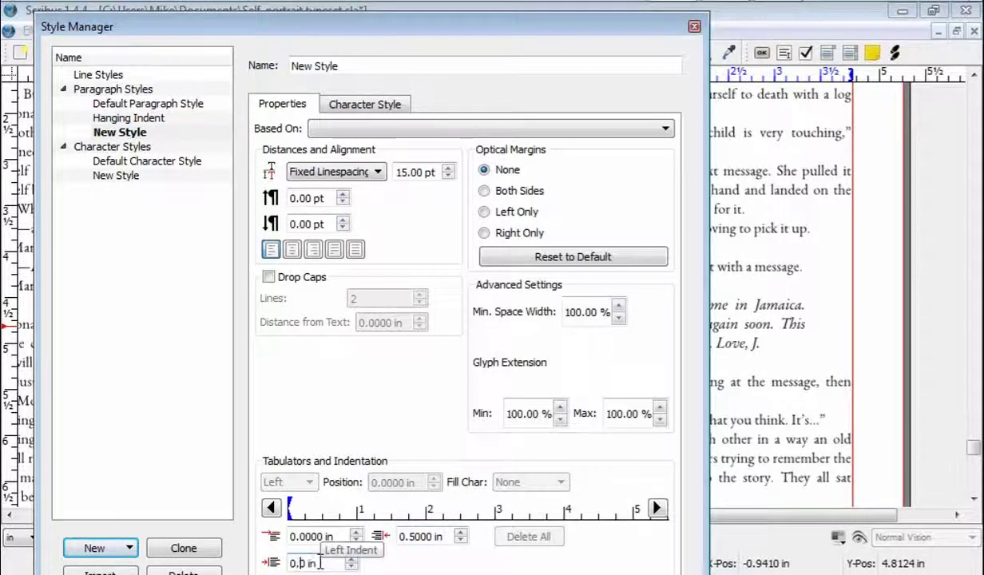
type(".5")
key("Tab")
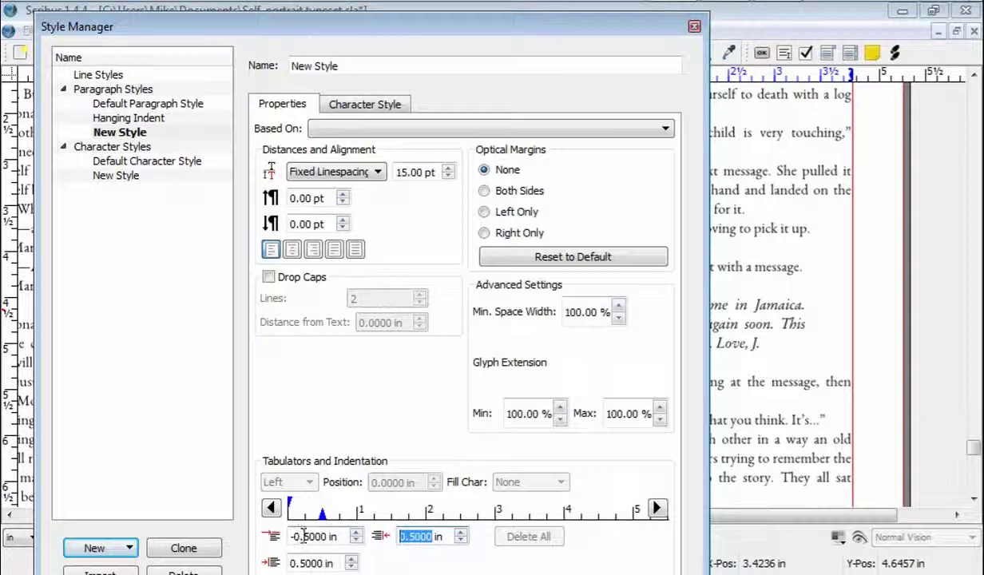
Set the new paragraph style's first line indent to 0 in and its alignment to justified
left_click(312, 536)
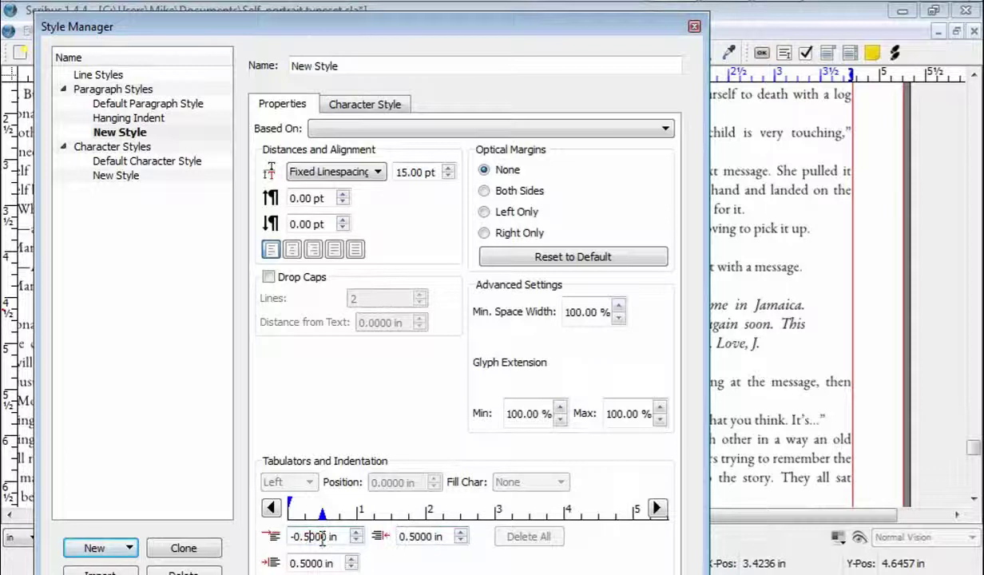
key("BackSpace")
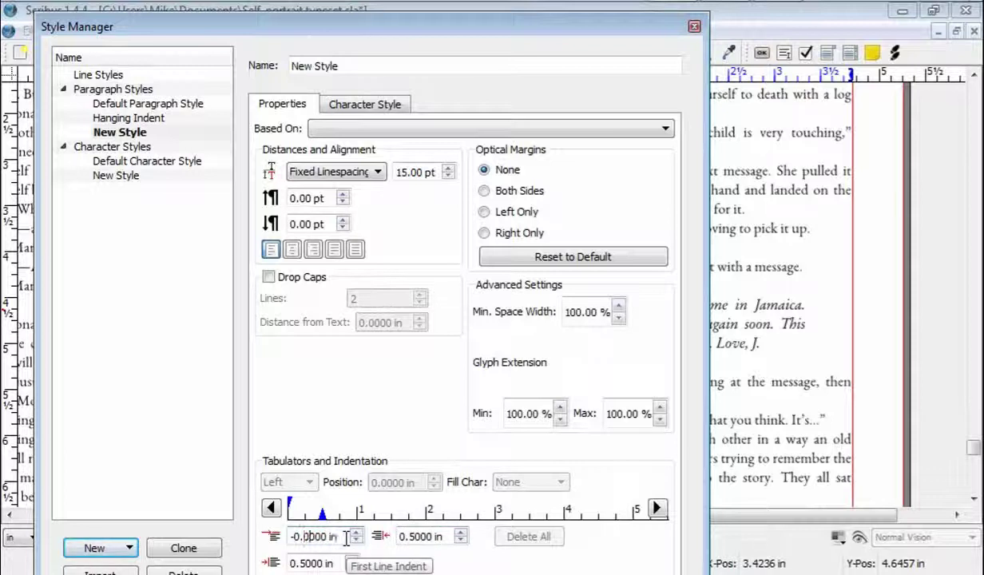
key("Tab")
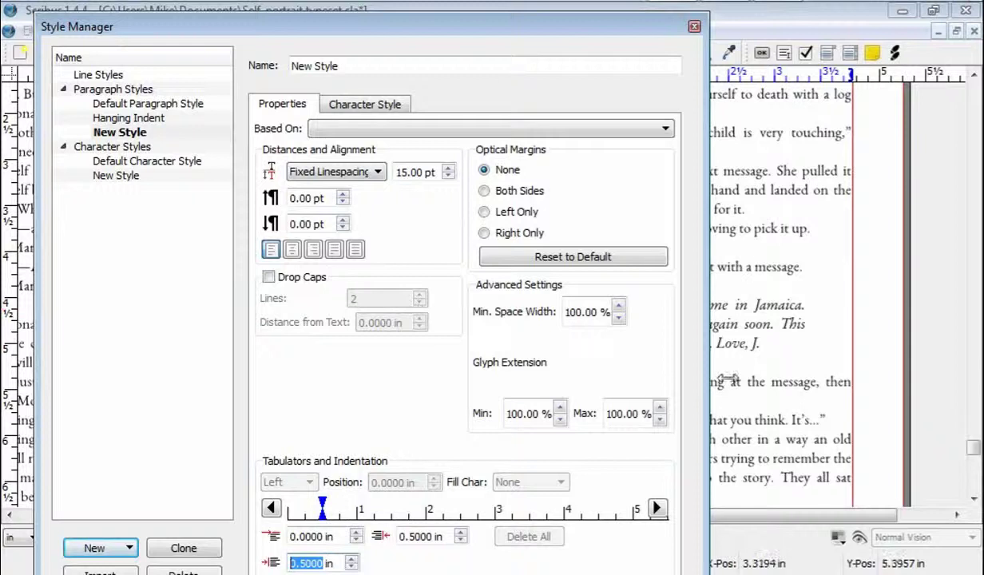
left_click(312, 249)
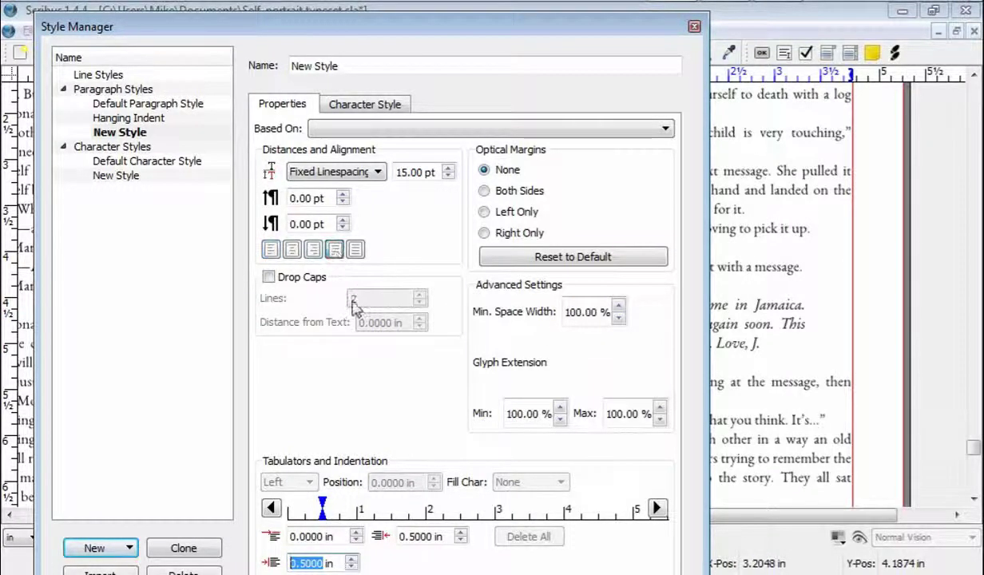
left_click(335, 253)
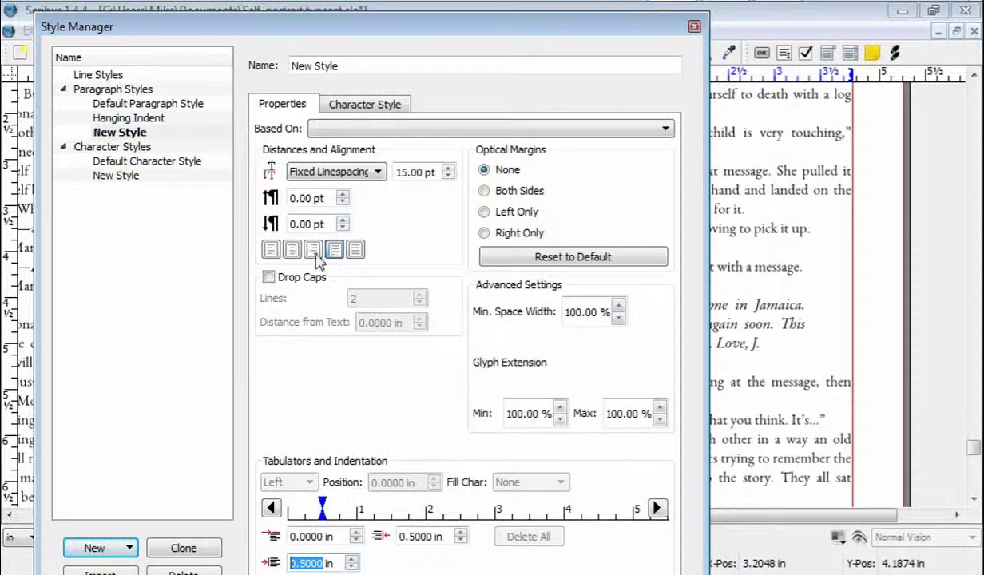
Set the new paragraph style's character formatting to the GaramondNo8 font family with the Italic style
left_click(354, 102)
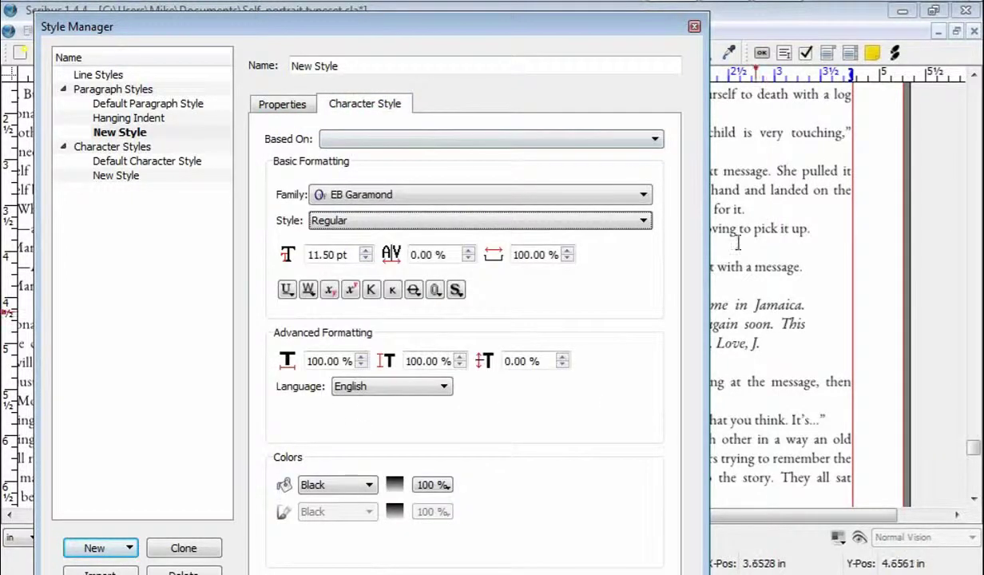
left_click(585, 25)
left_click_drag(585, 26, 504, 21)
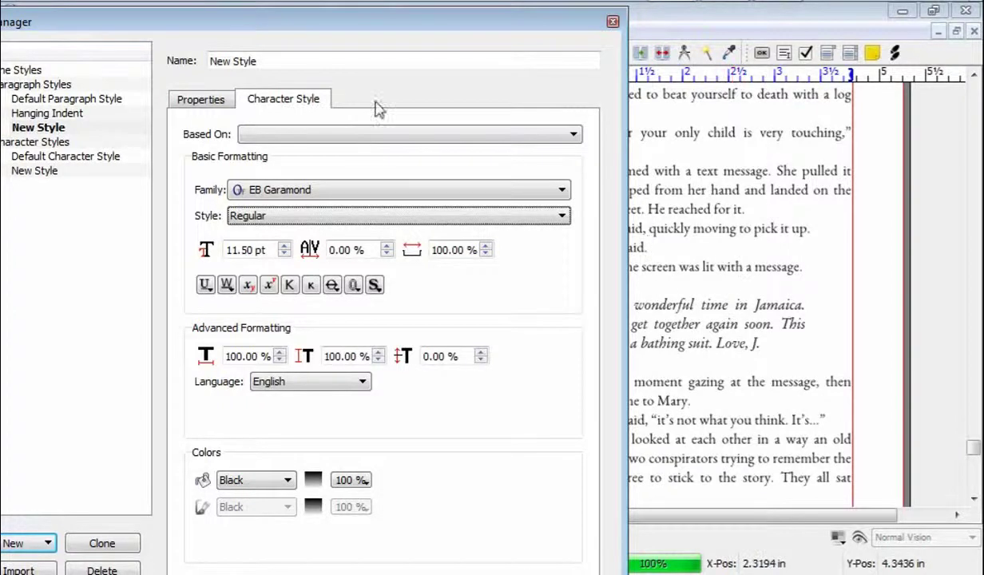
left_click_drag(364, 20, 481, 13)
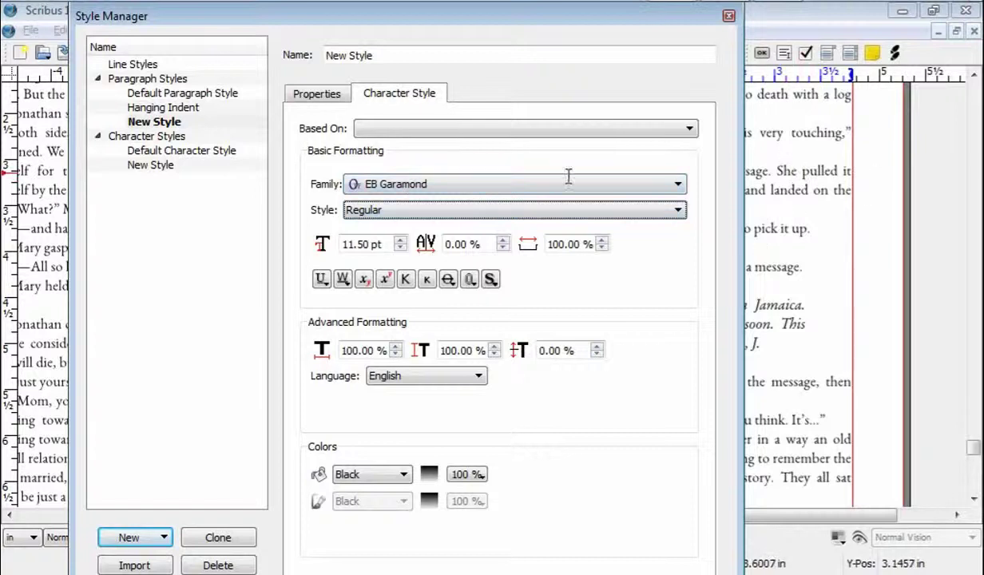
left_click(377, 211)
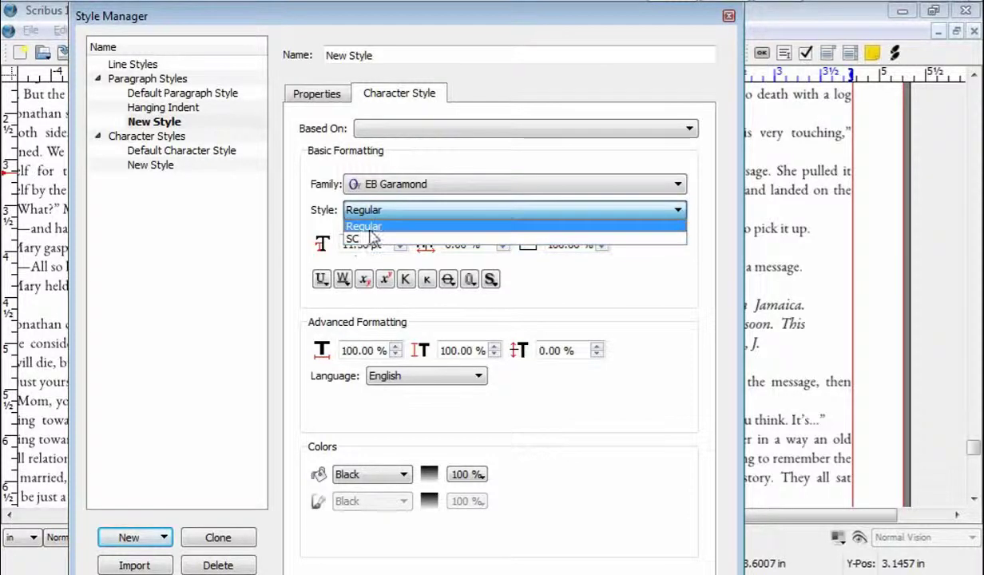
left_click(435, 185)
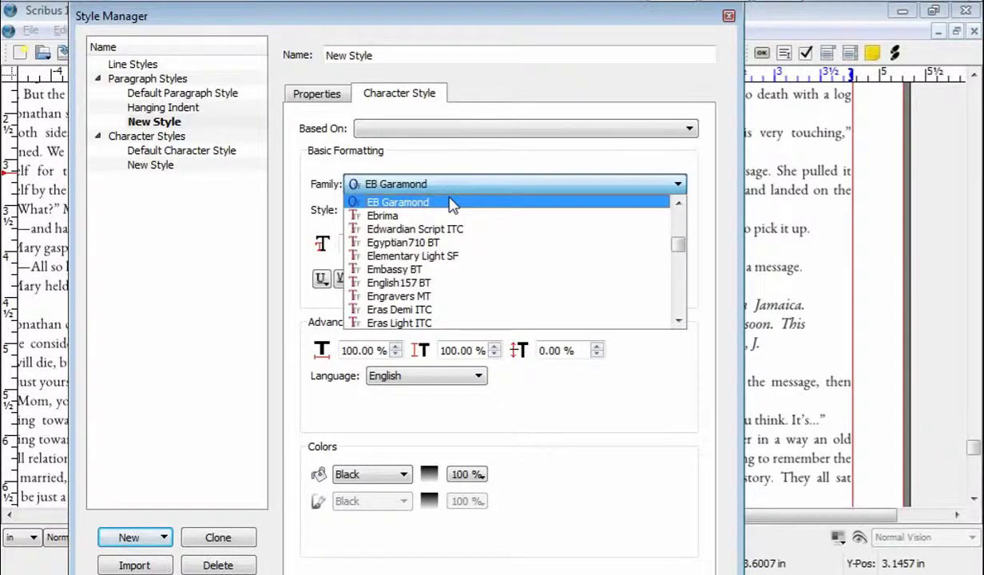
scroll(447, 312, "down", 5)
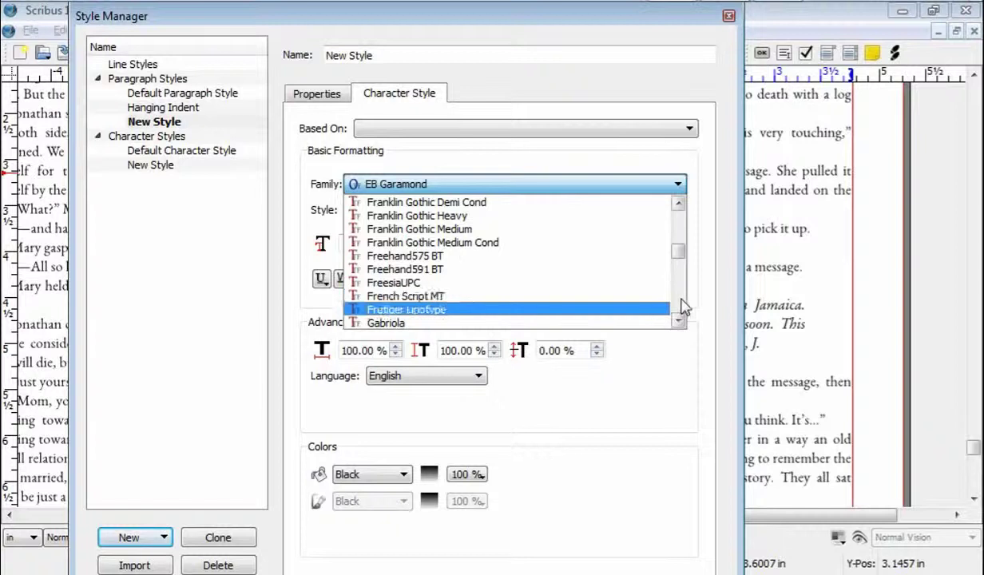
left_click(676, 302)
left_click(387, 215)
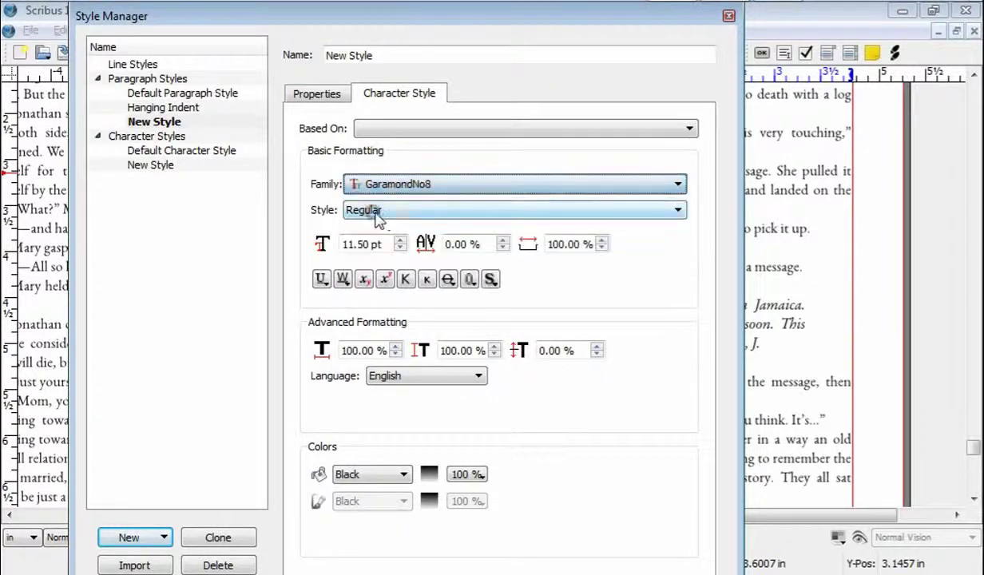
left_click(384, 221)
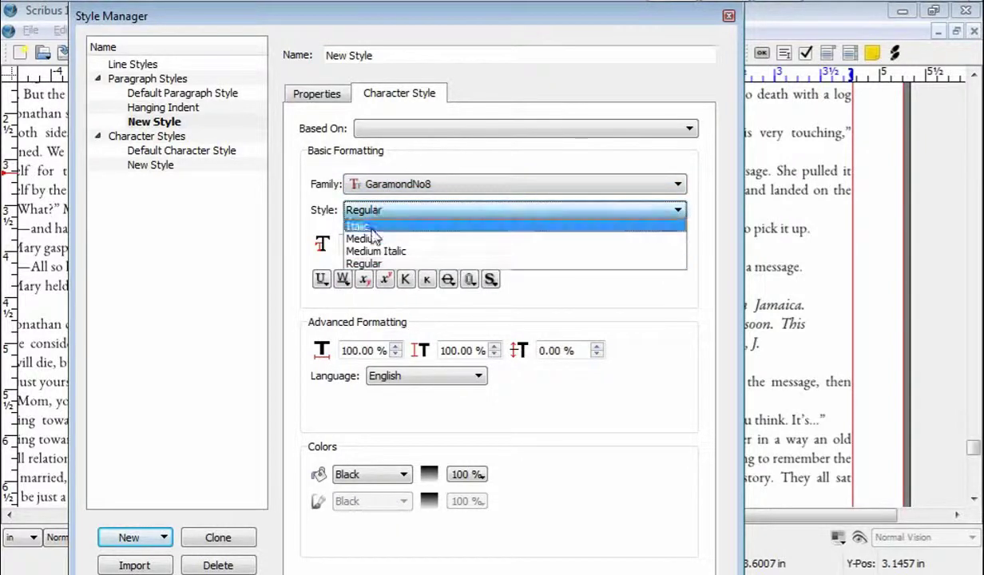
left_click(363, 224)
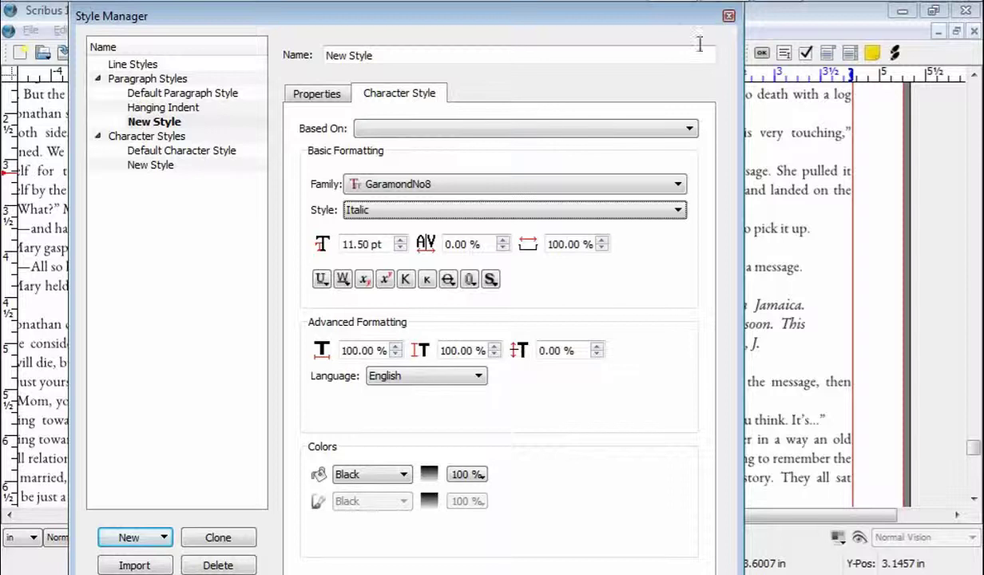
right_click(157, 126)
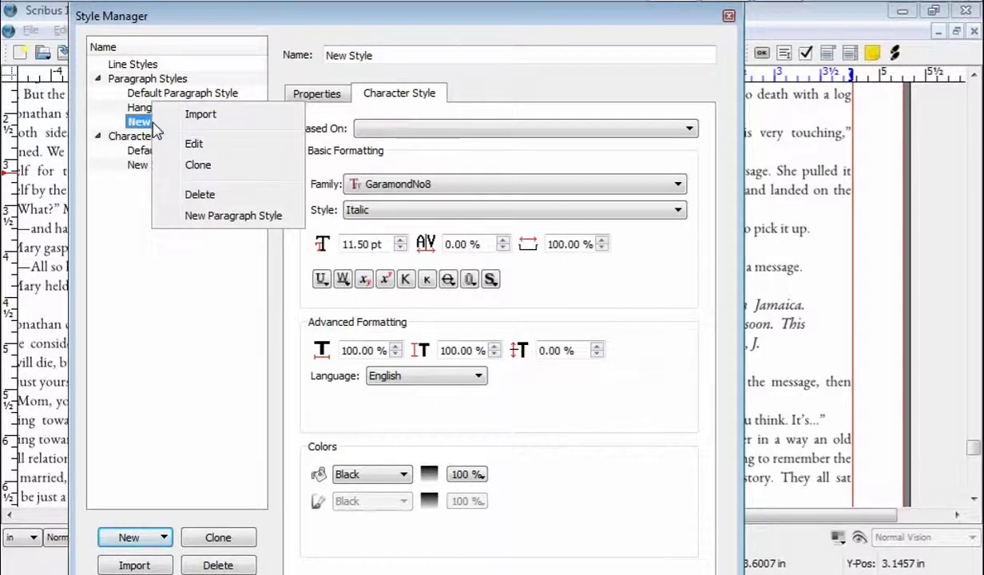
left_click(126, 252)
right_click(157, 110)
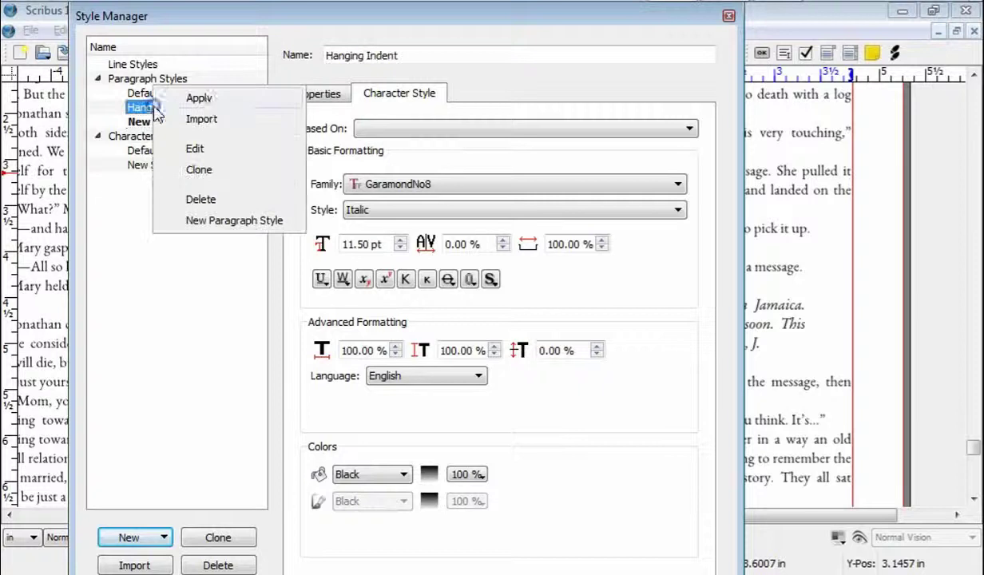
left_click(162, 271)
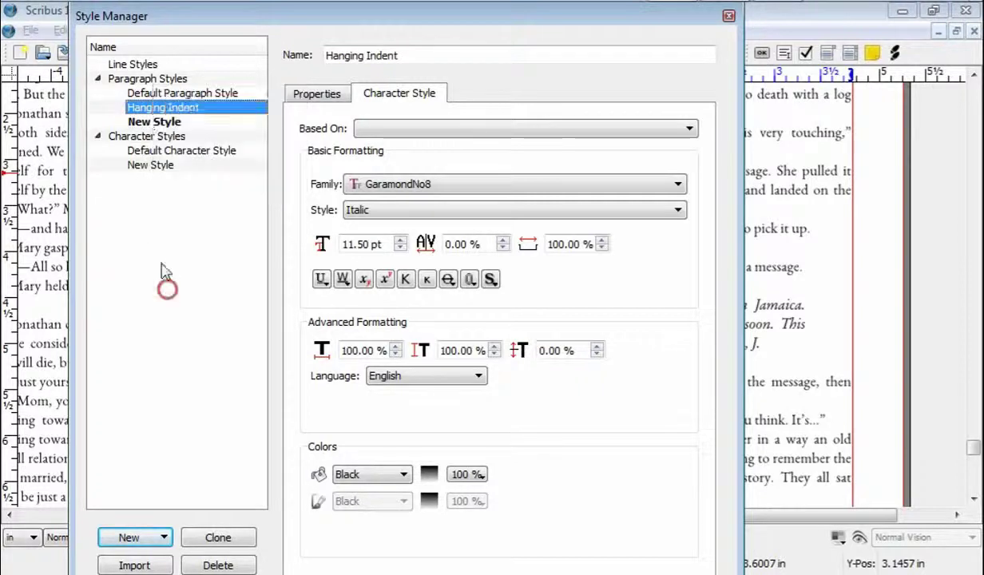
Open the Default Character Style for editing
left_click(147, 154)
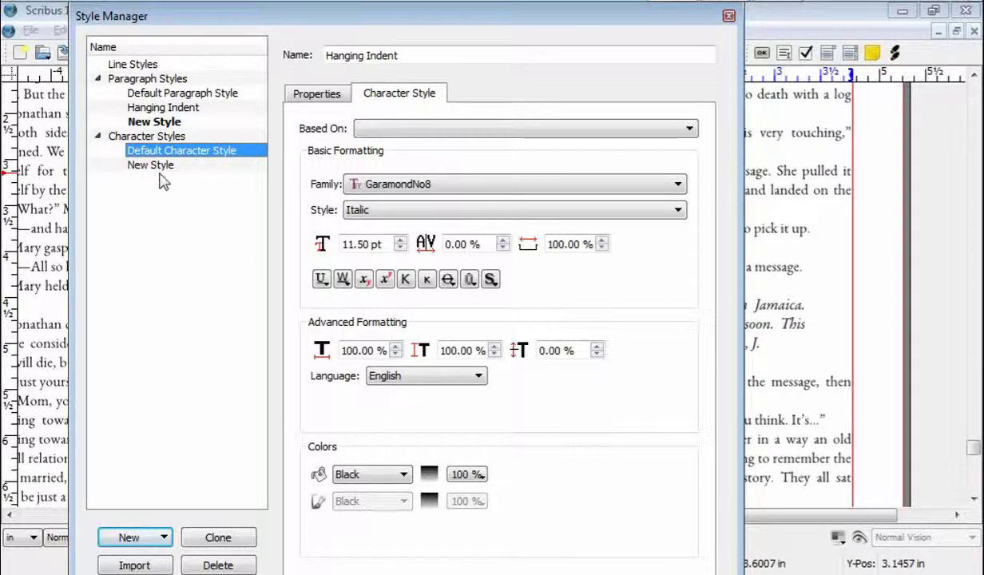
right_click(160, 151)
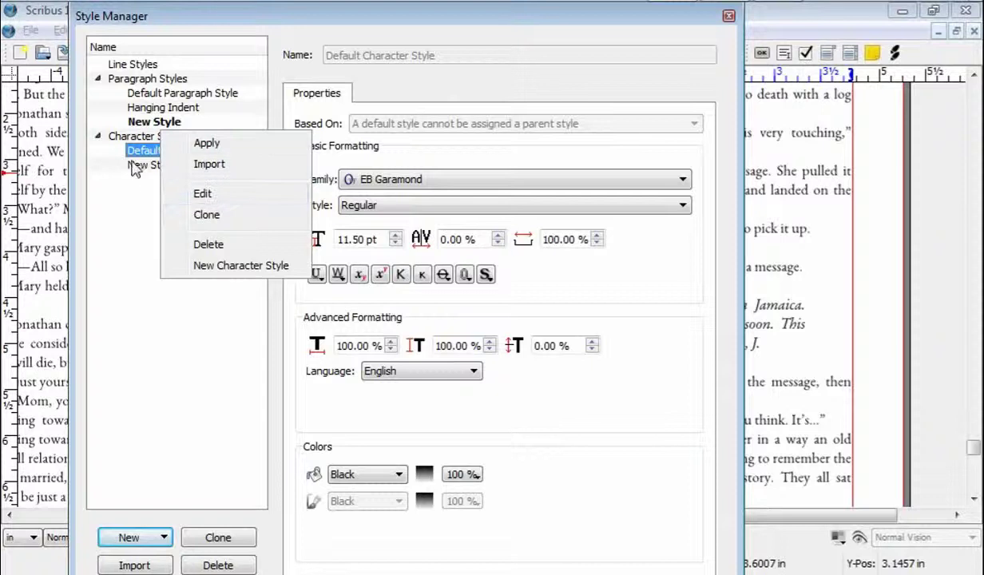
left_click(203, 193)
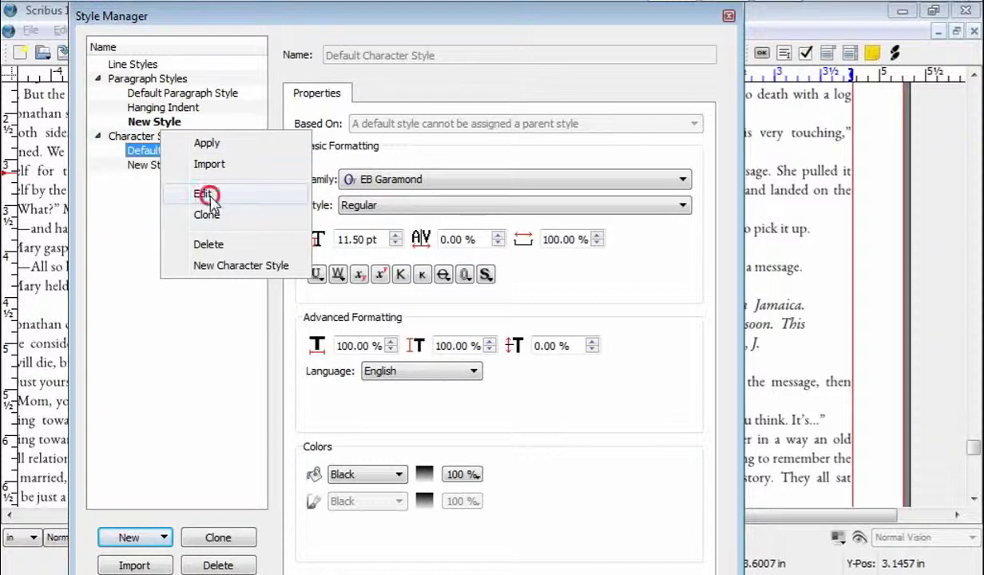
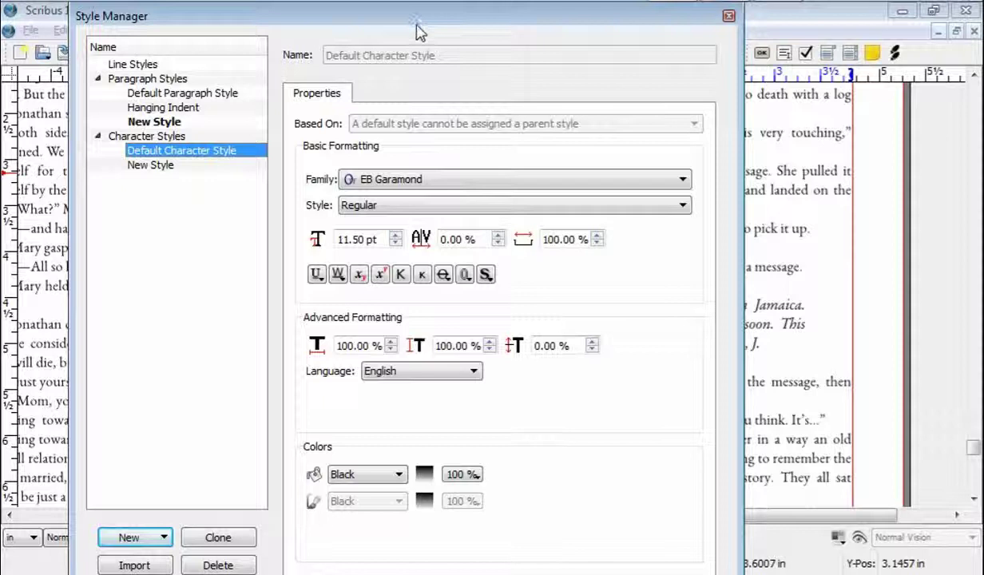
Finish editing the styles in the Style Manager and return to the document page
left_click_drag(421, 32, 405, 1)
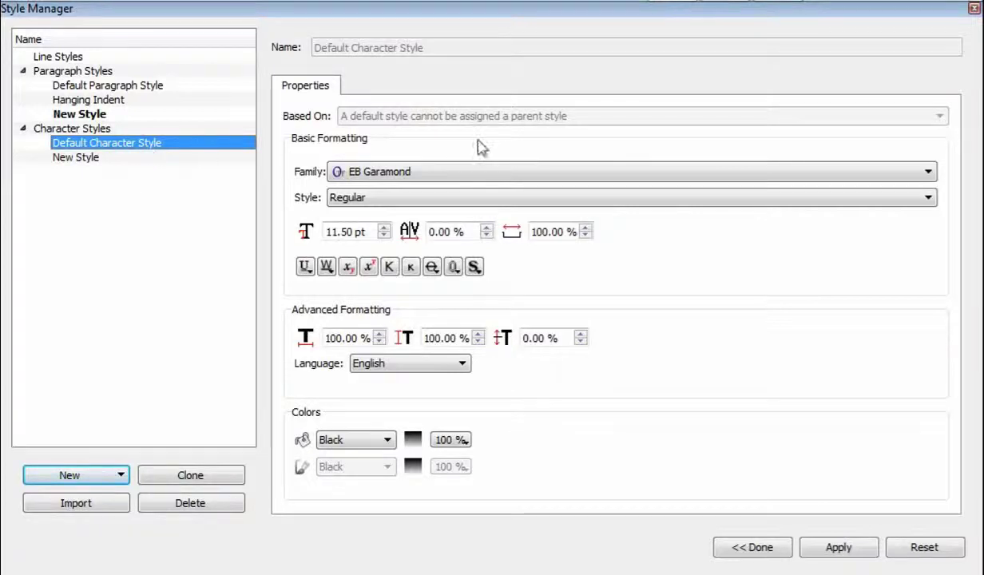
left_click(760, 547)
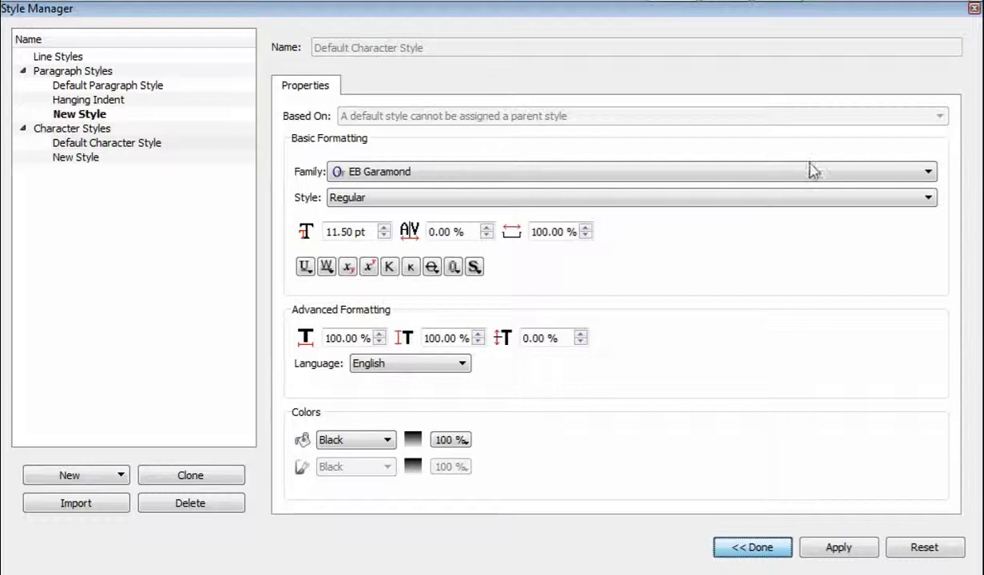
left_click(83, 117)
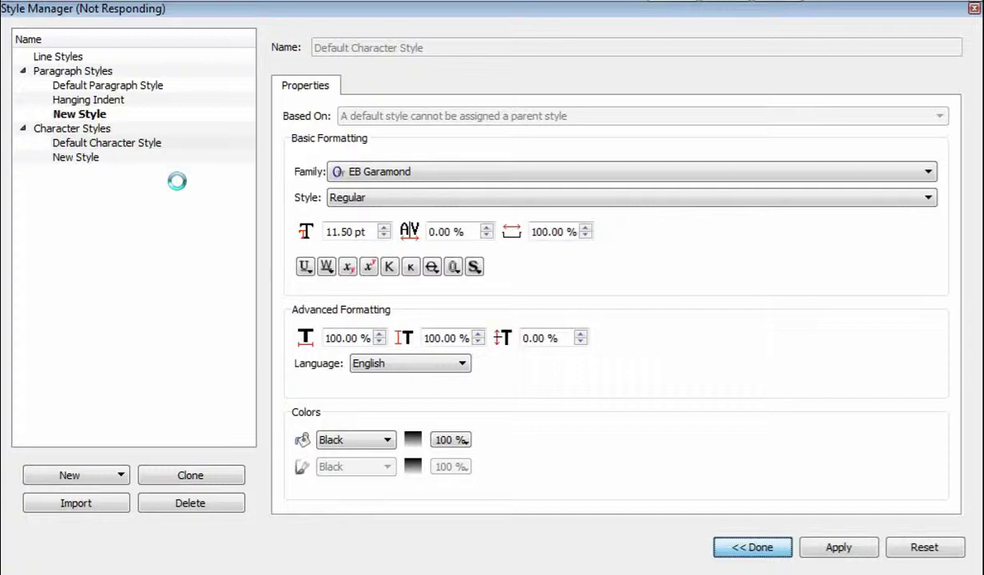
key("alt+Tab")
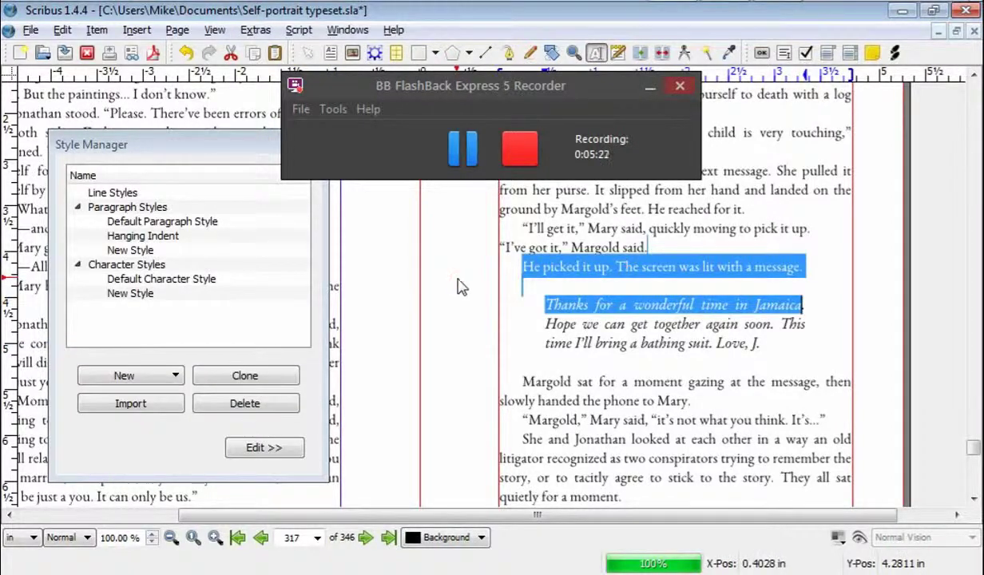
left_click(461, 287)
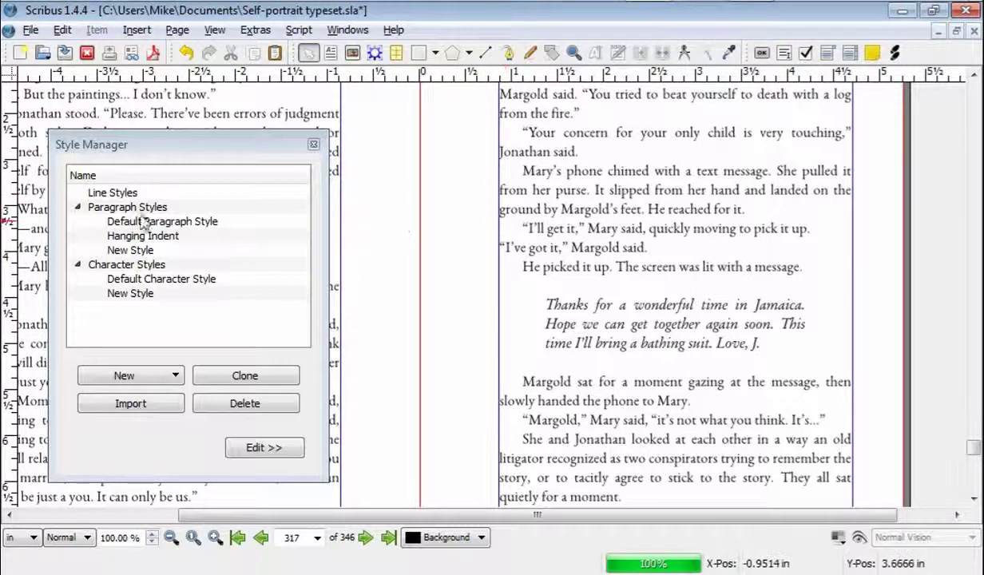
Apply the paragraph style New Style to the body paragraph about the phone chiming with a text message
right_click(132, 253)
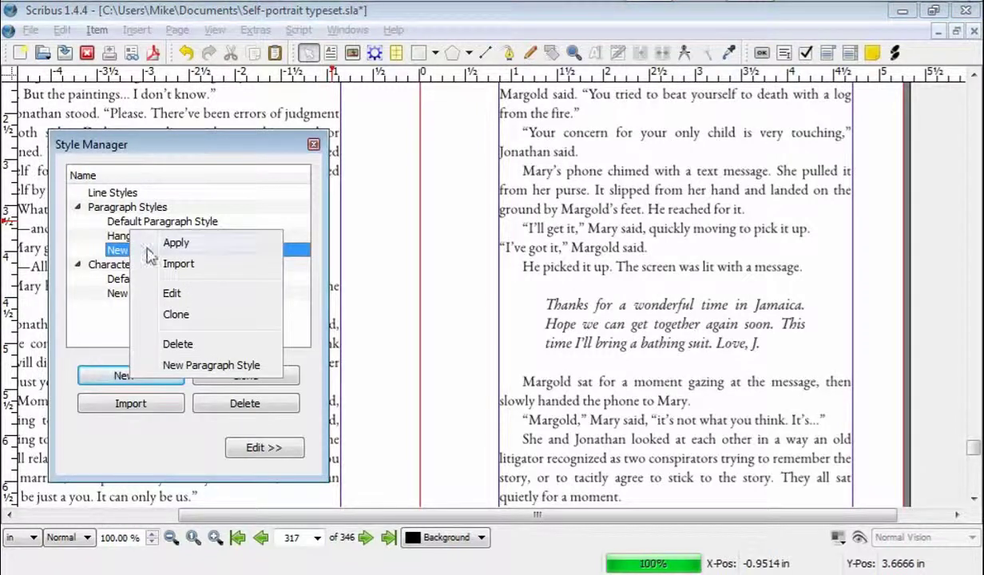
left_click(359, 263)
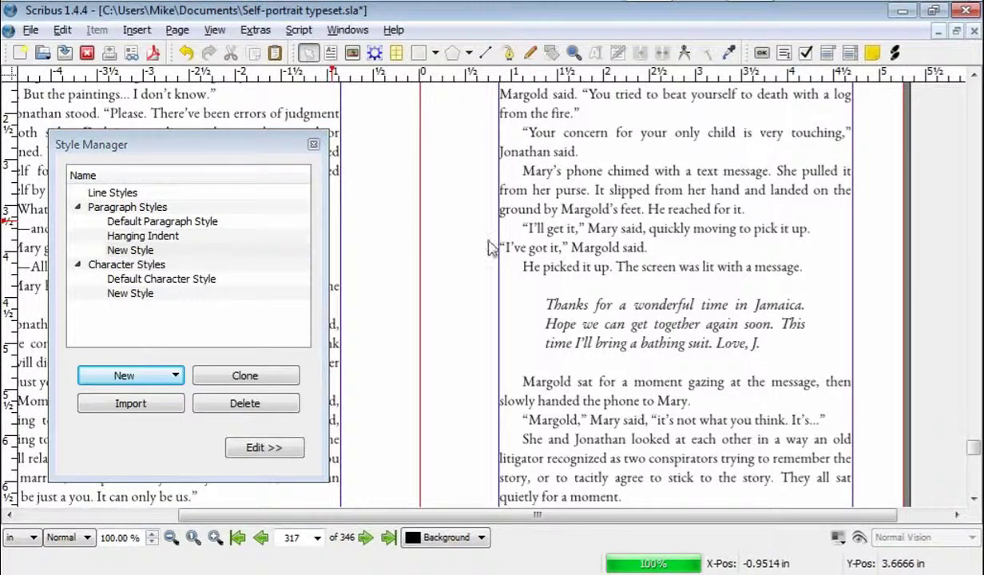
left_click(505, 180)
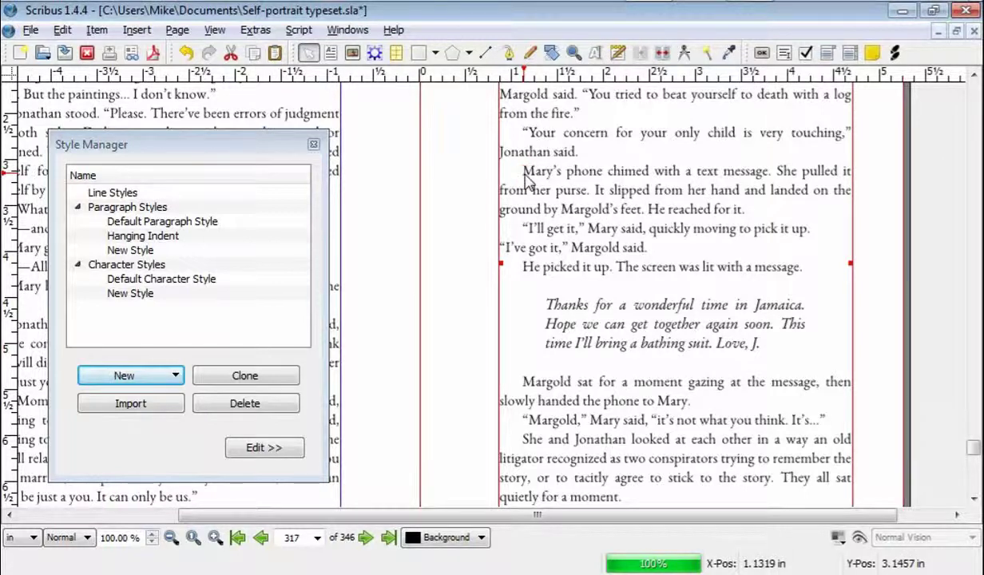
double_click(526, 178)
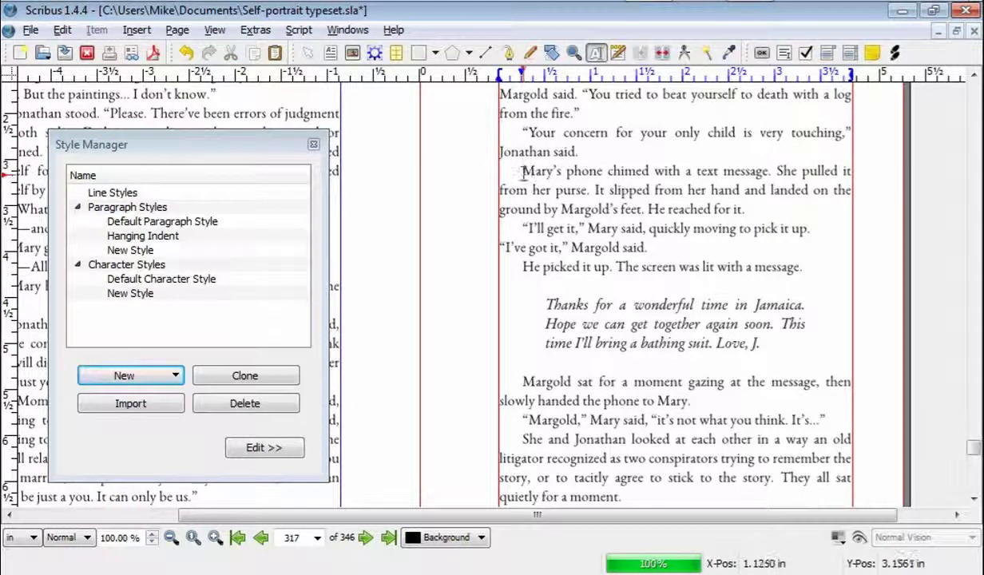
left_click(140, 251)
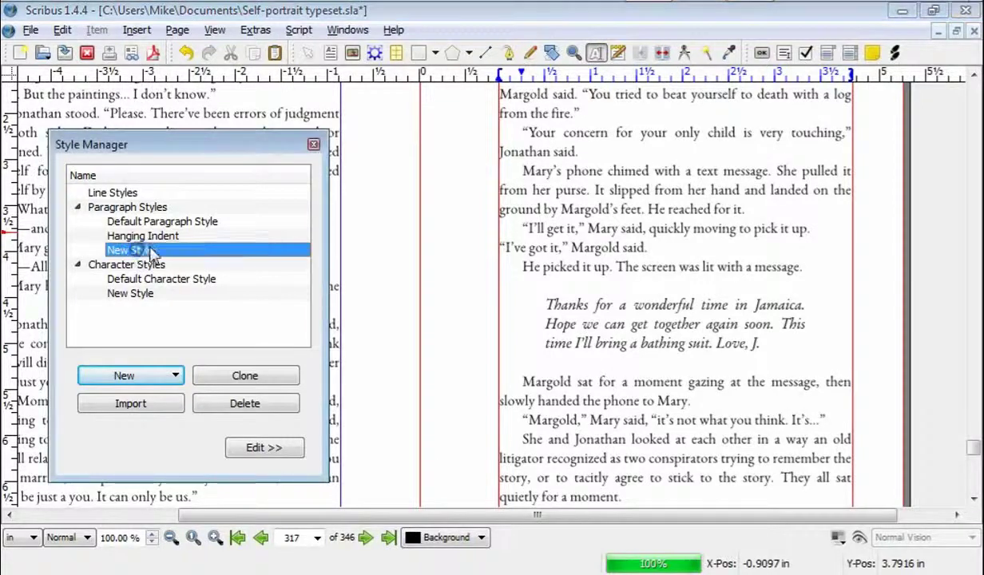
right_click(149, 250)
left_click(183, 243)
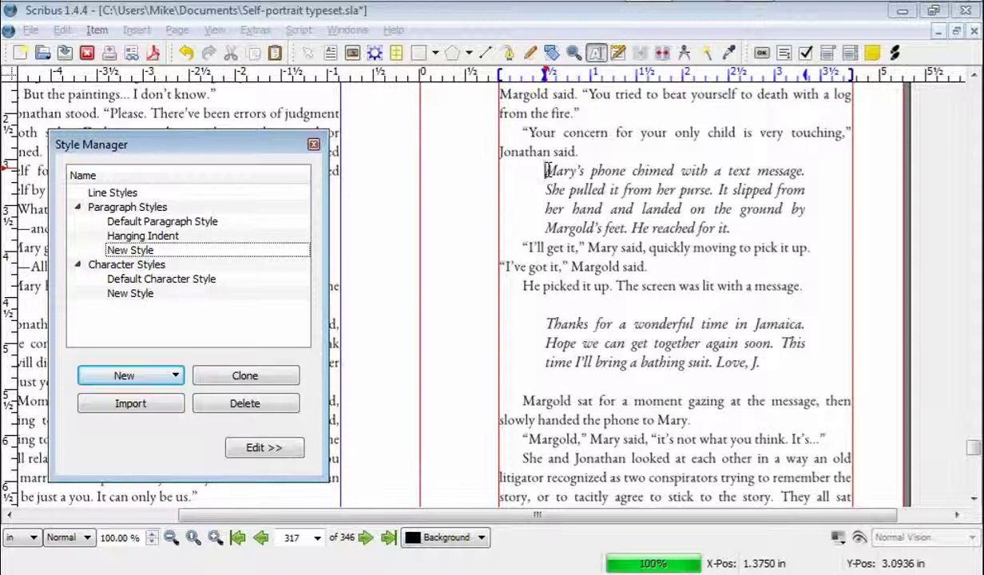
Try adding an empty line after the paragraph ending "He reached for it." and remove it again
left_click(548, 170)
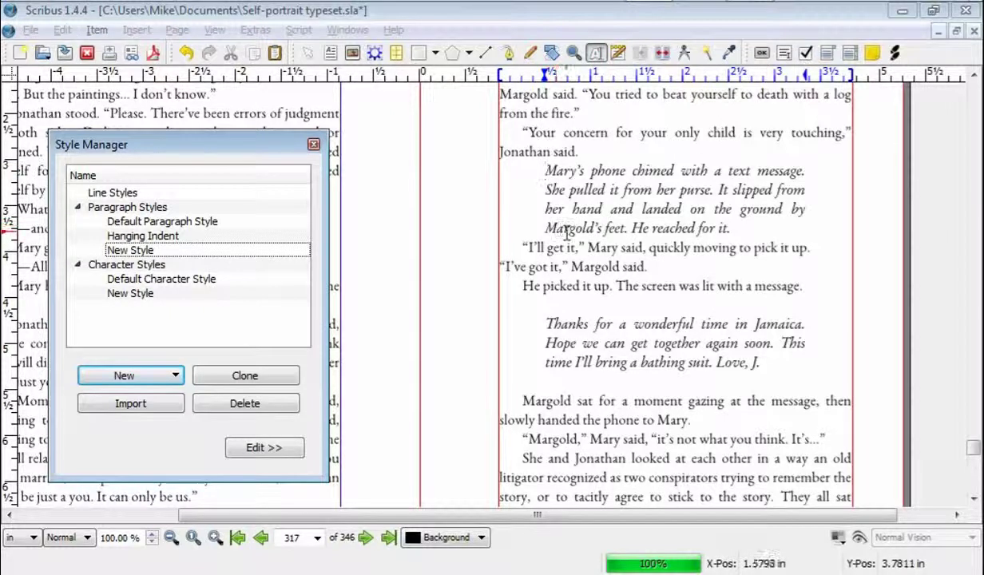
left_click(743, 228)
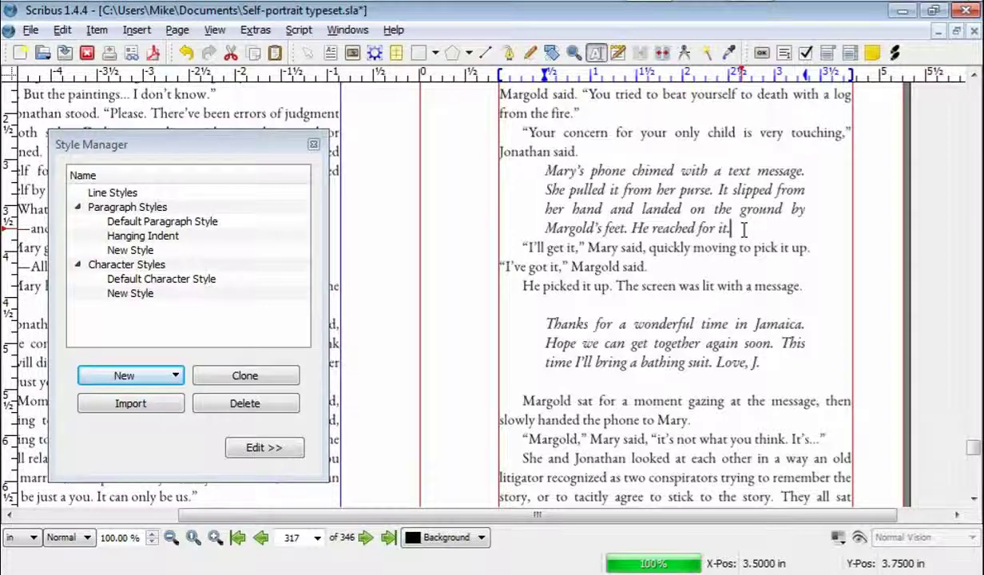
key("Return")
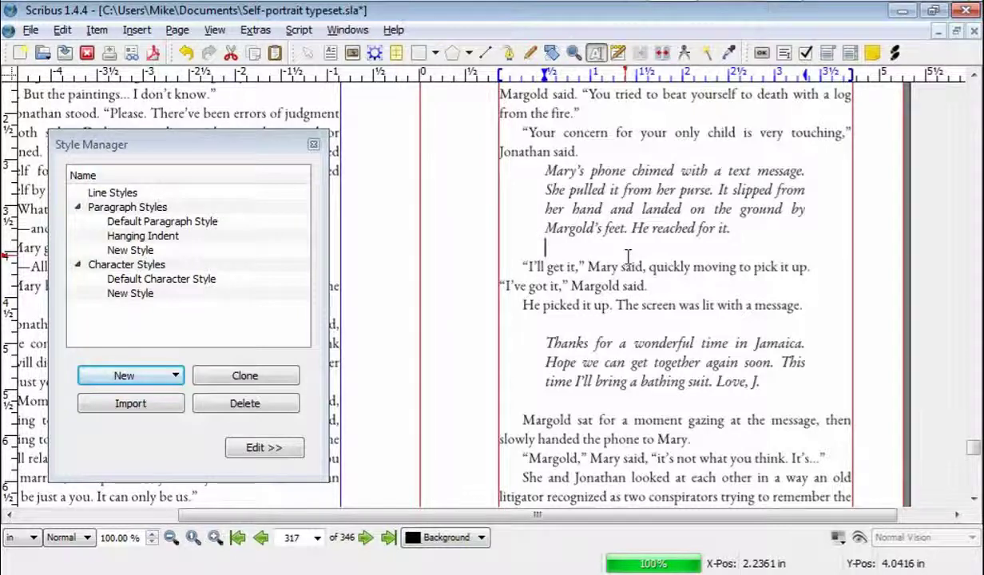
key("BackSpace")
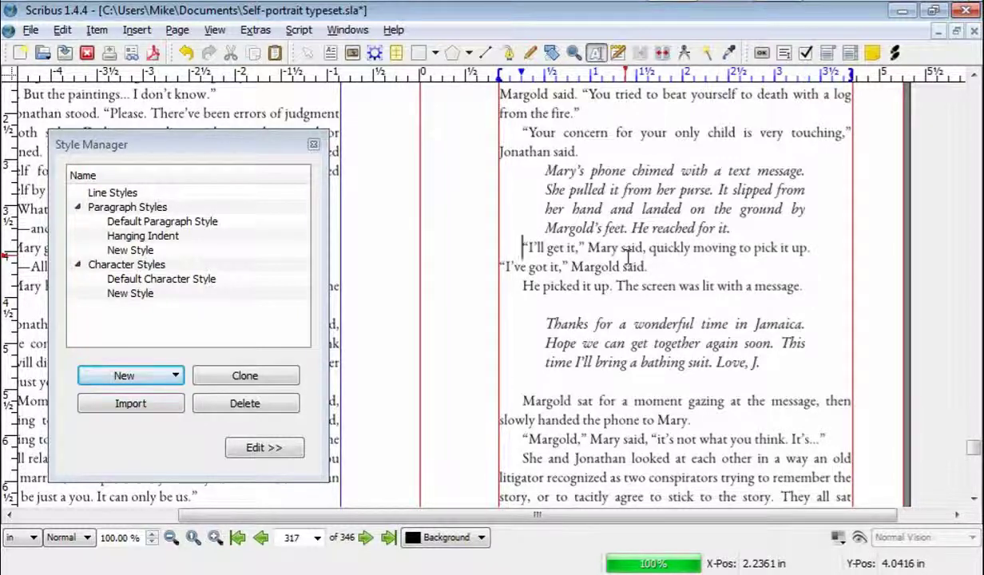